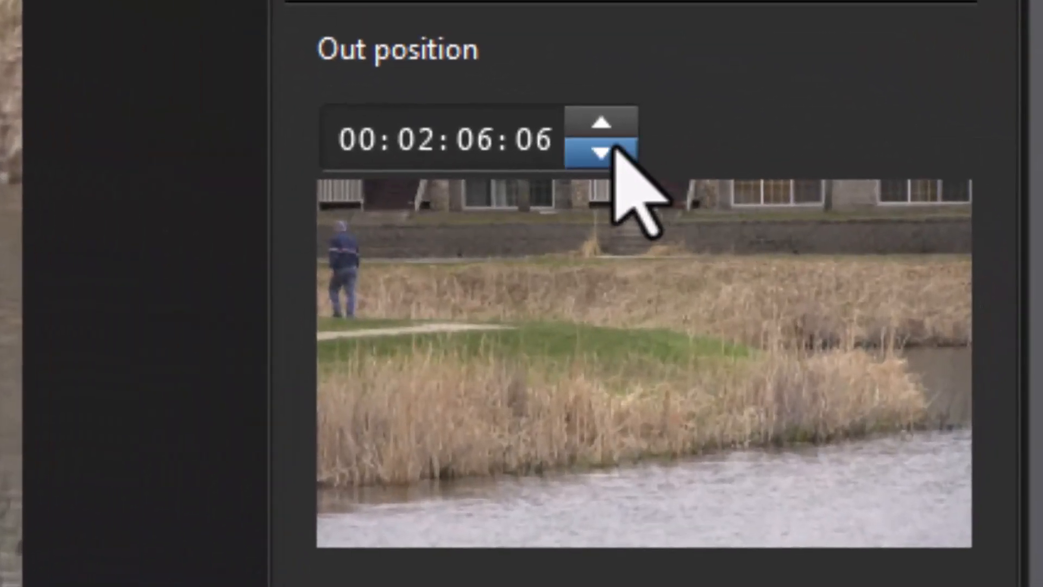
click(601, 121)
click(606, 125)
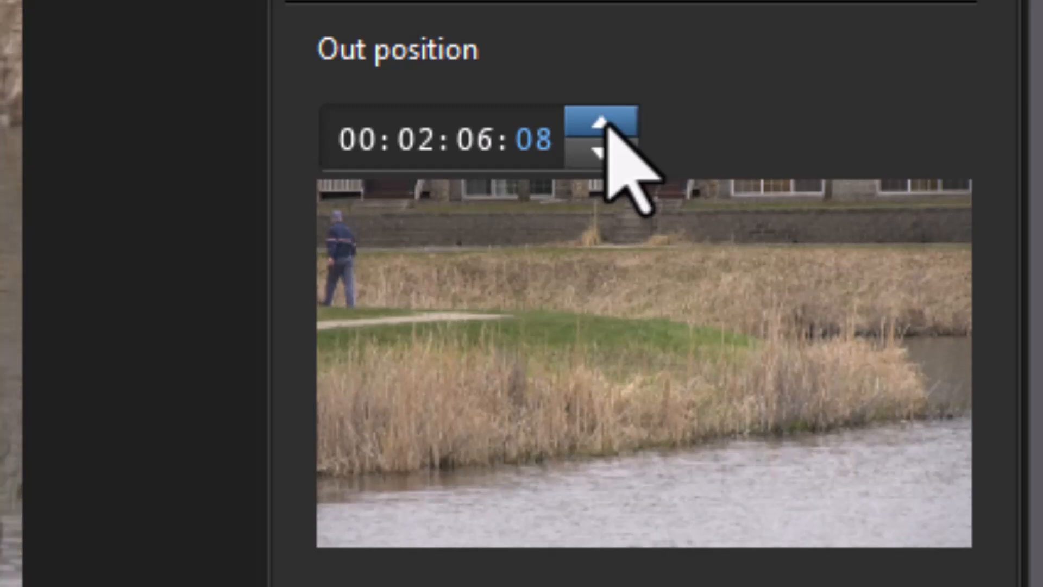
click(609, 131)
double_click(618, 155)
click(617, 154)
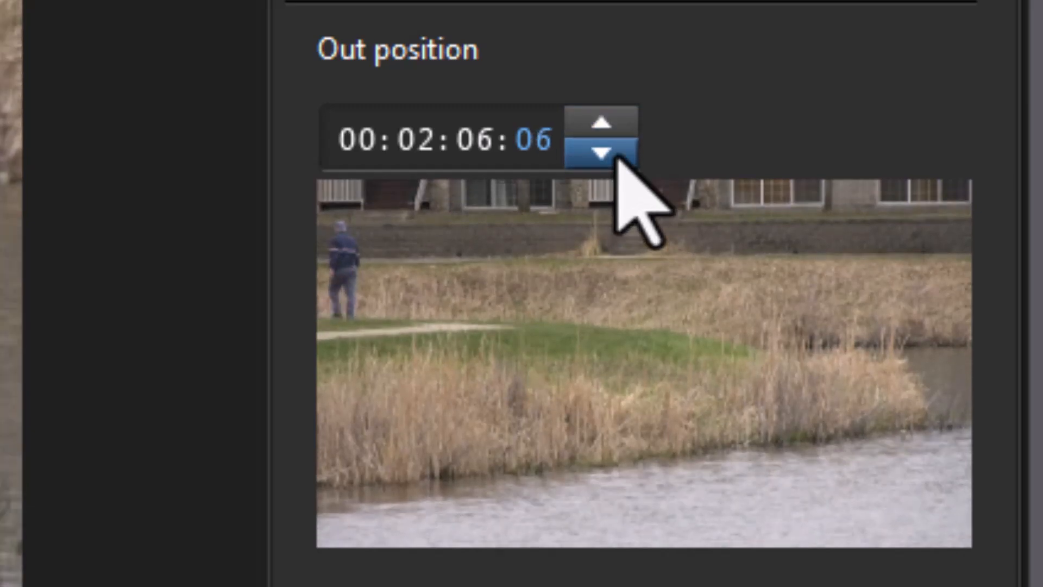
- Set the clip's Out position to 00:02:05:06 frame by frame and apply the trim
double_click(618, 155)
double_click(618, 155)
double_click(617, 154)
click(614, 157)
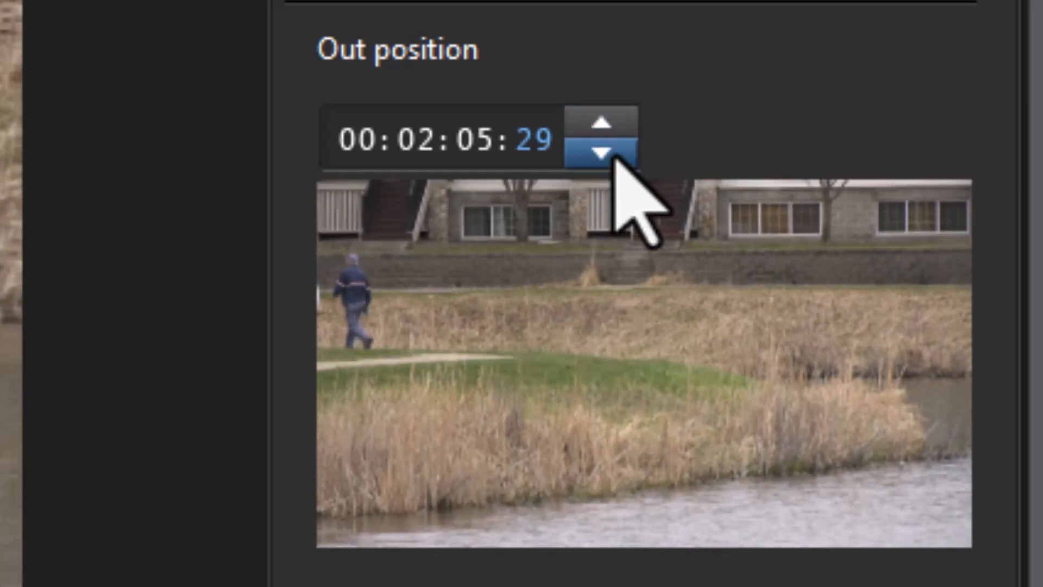
click(613, 157)
triple_click(613, 159)
click(611, 158)
triple_click(607, 158)
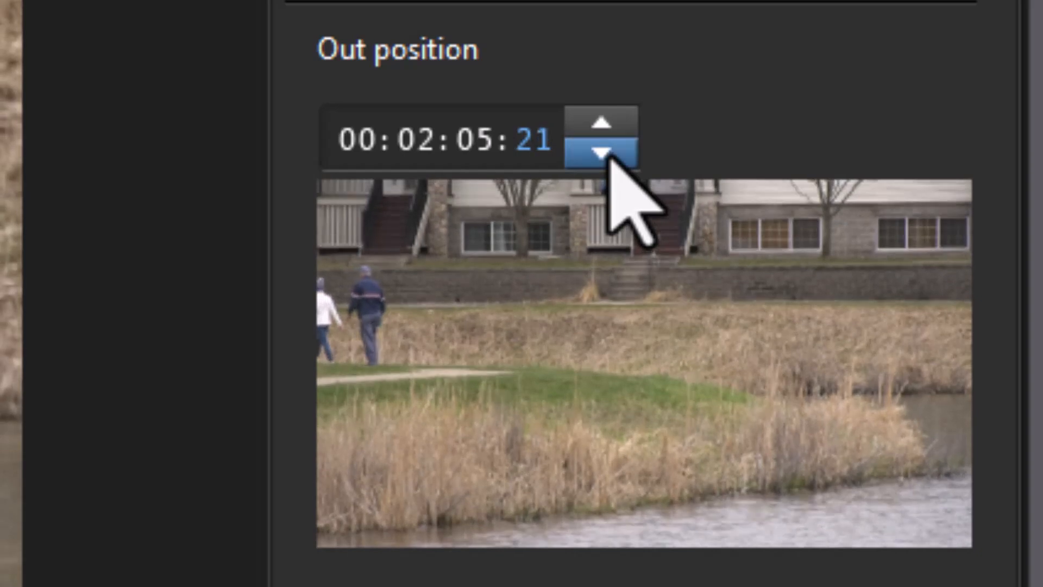
double_click(607, 155)
double_click(599, 158)
double_click(595, 161)
click(590, 160)
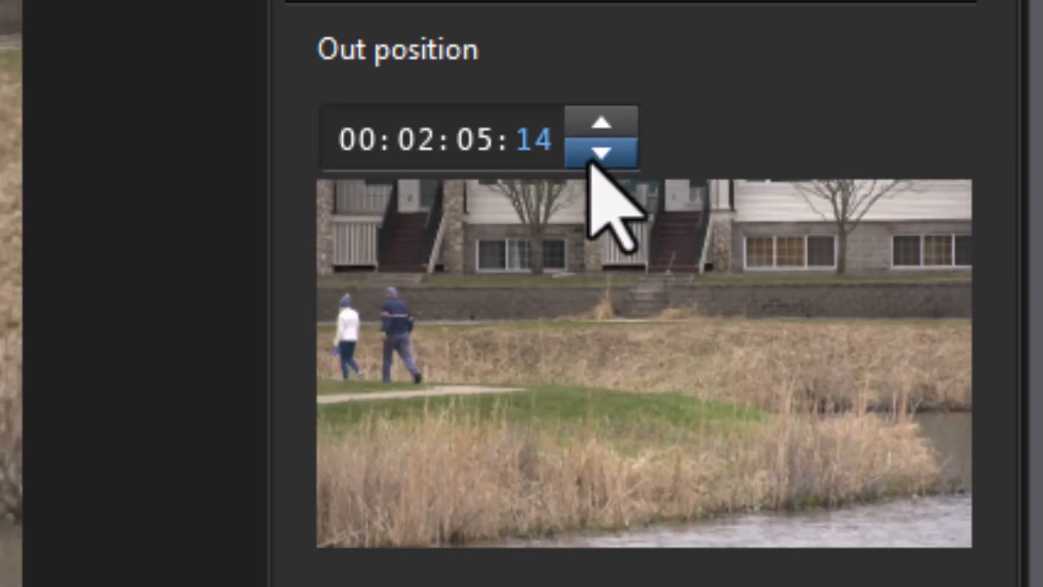
double_click(589, 161)
double_click(587, 162)
double_click(583, 162)
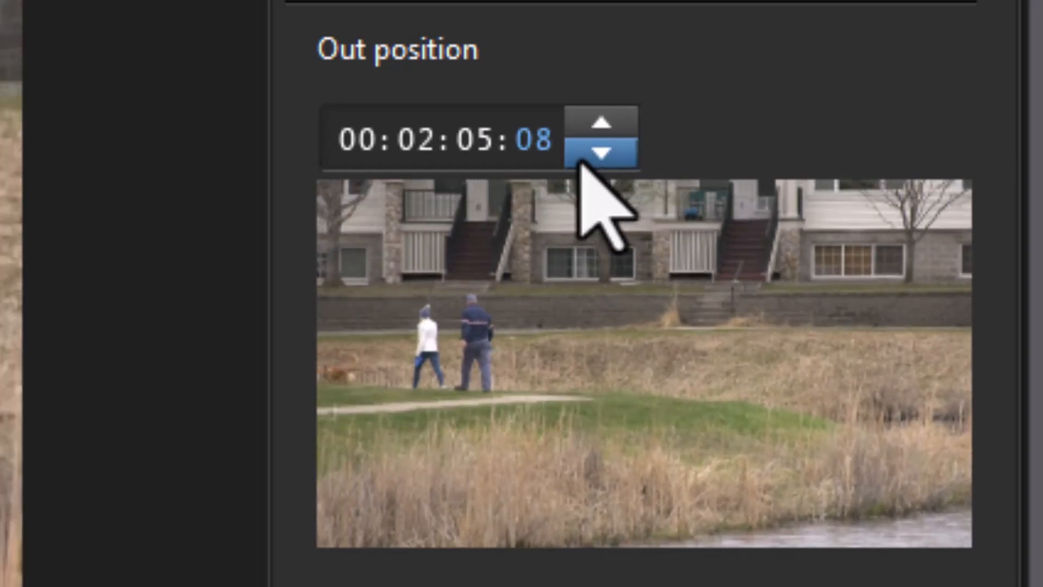
click(579, 162)
click(577, 162)
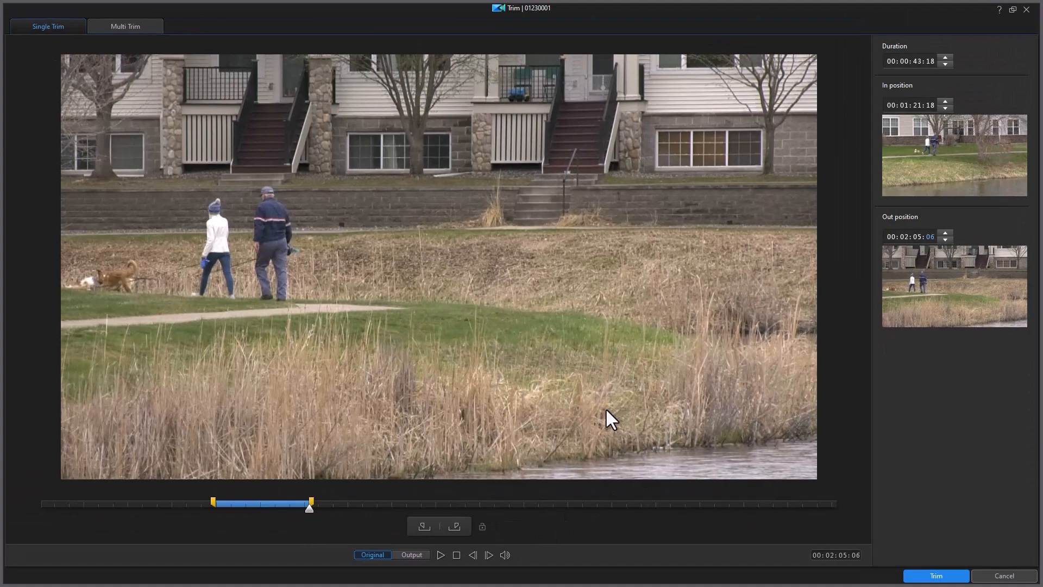
click(941, 578)
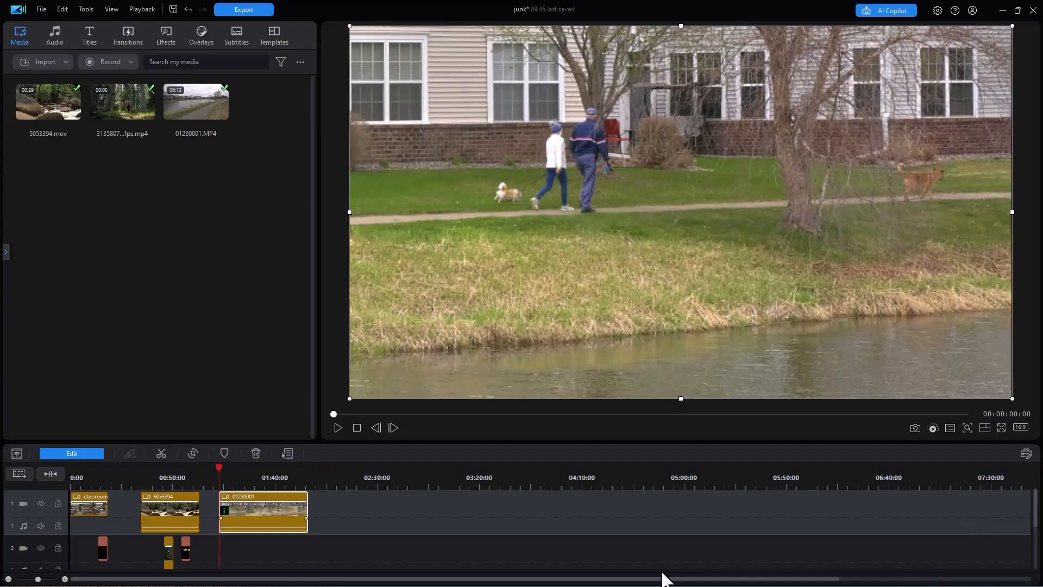
- Play back the trimmed 01230001 clip on the timeline and go to the 5053394 clip with its overlays
click(338, 427)
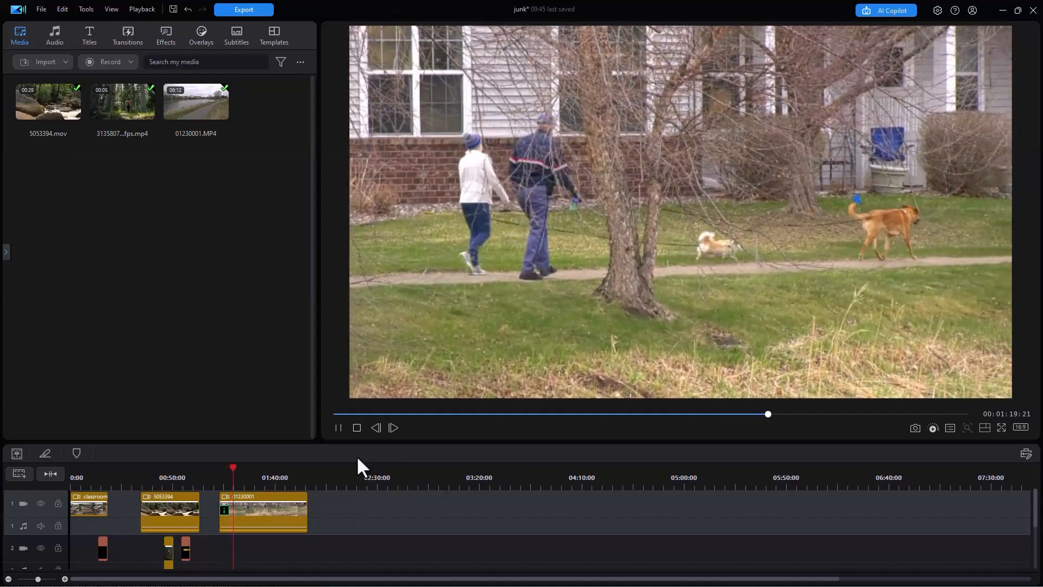
click(336, 426)
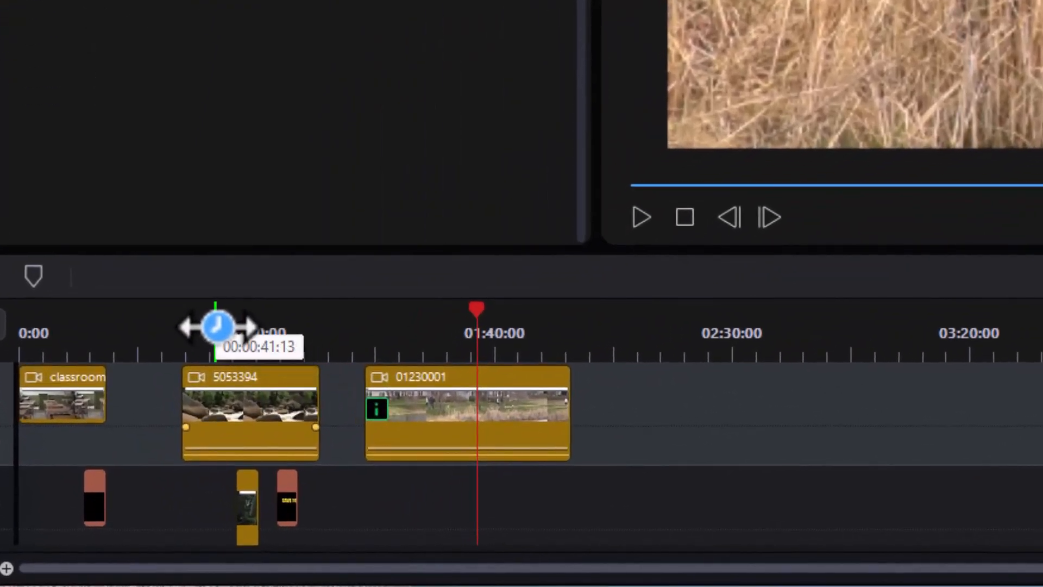
click(216, 326)
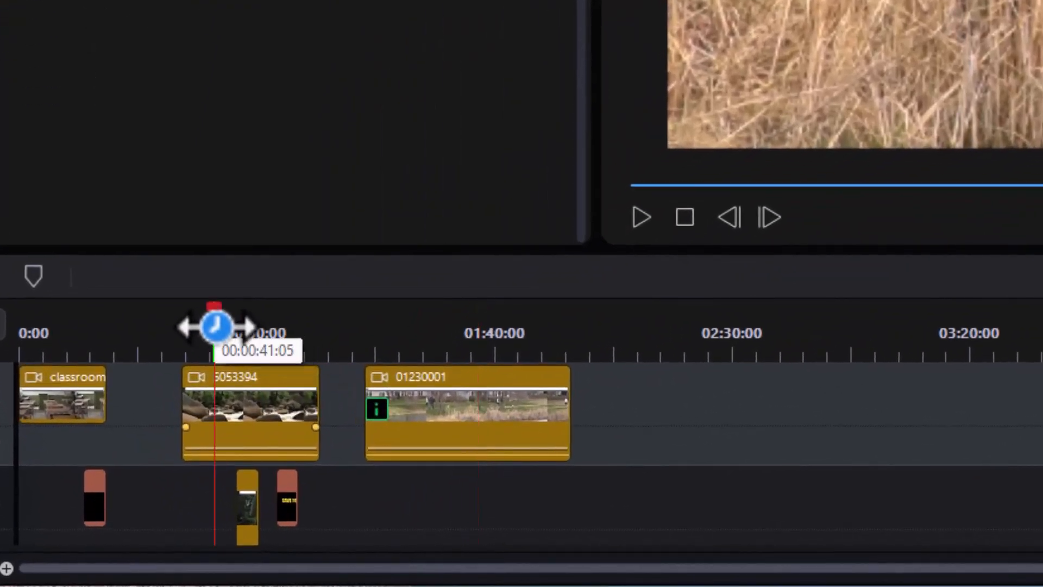
click(503, 368)
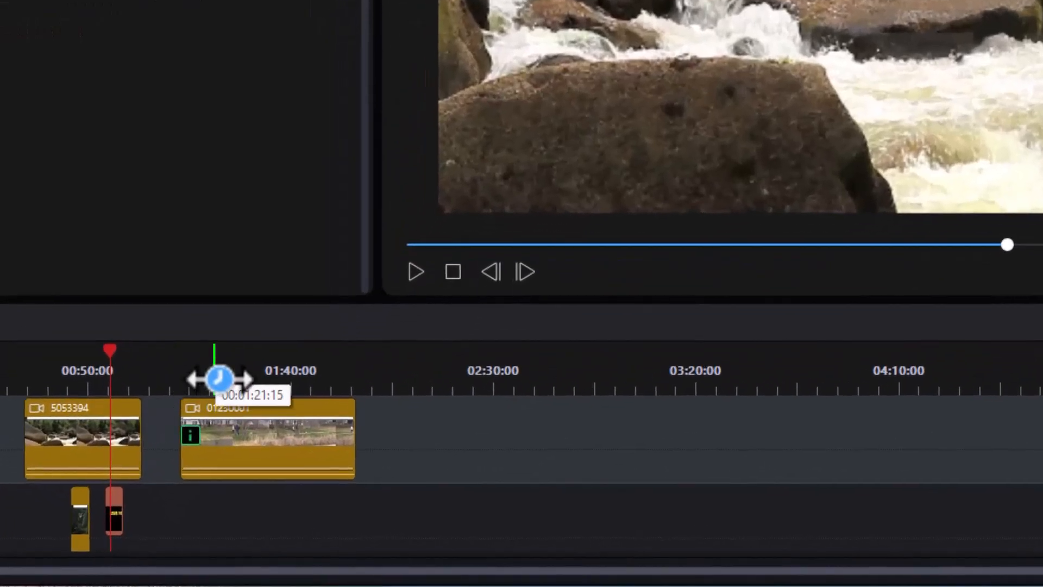
- Group the 5053394 clip with the forest video clip and the title on the track below it
drag(226, 421, 652, 406)
drag(652, 334, 519, 348)
drag(546, 303, 555, 87)
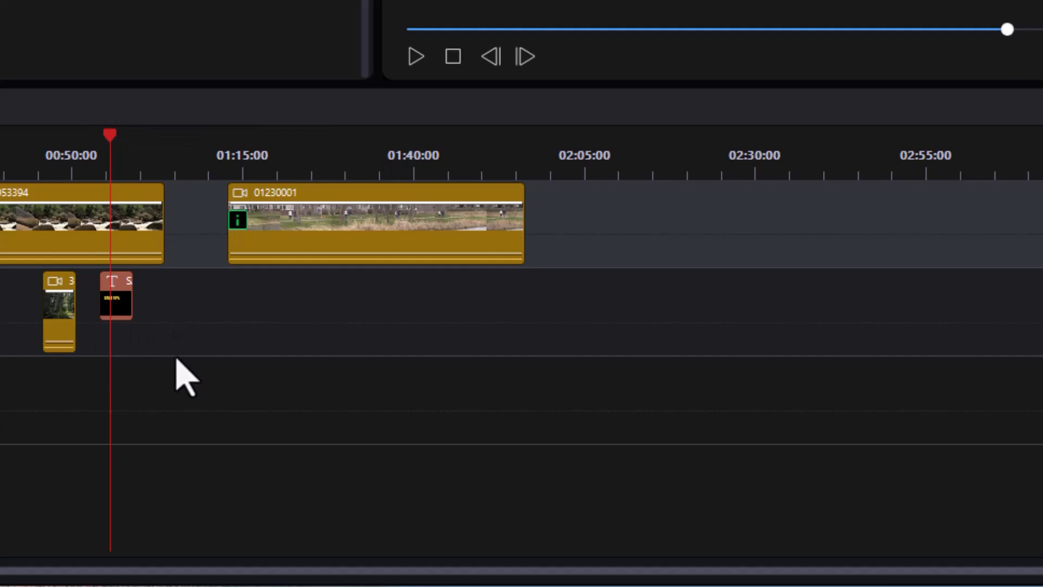
drag(162, 389, 1, 216)
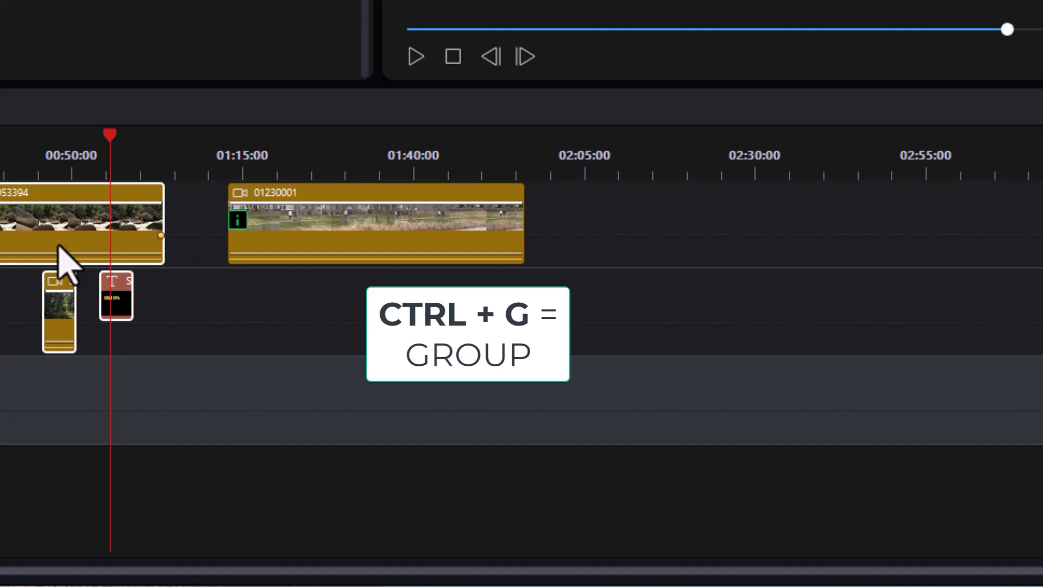
key(ctrl+g)
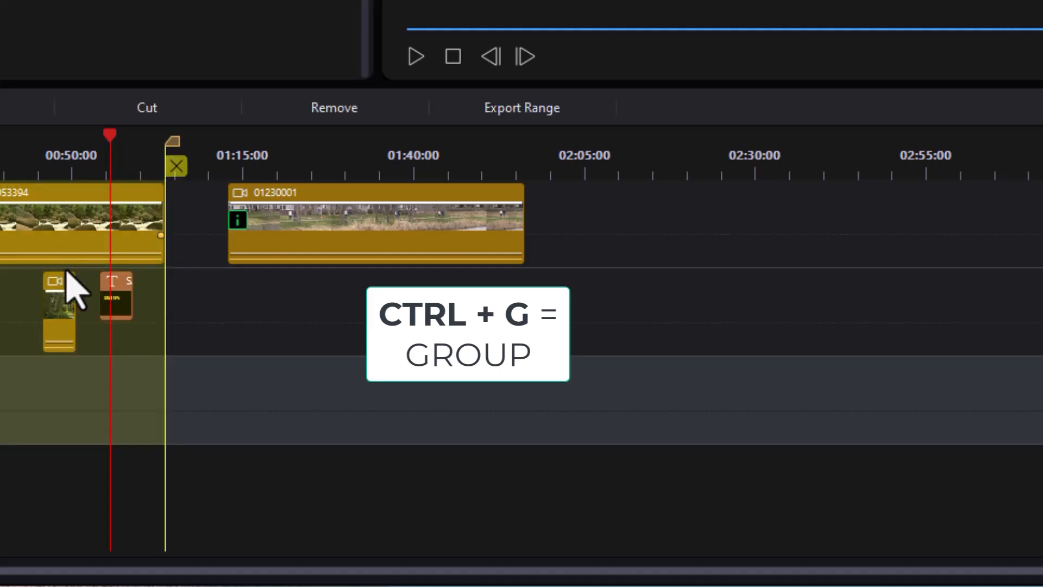
click(43, 216)
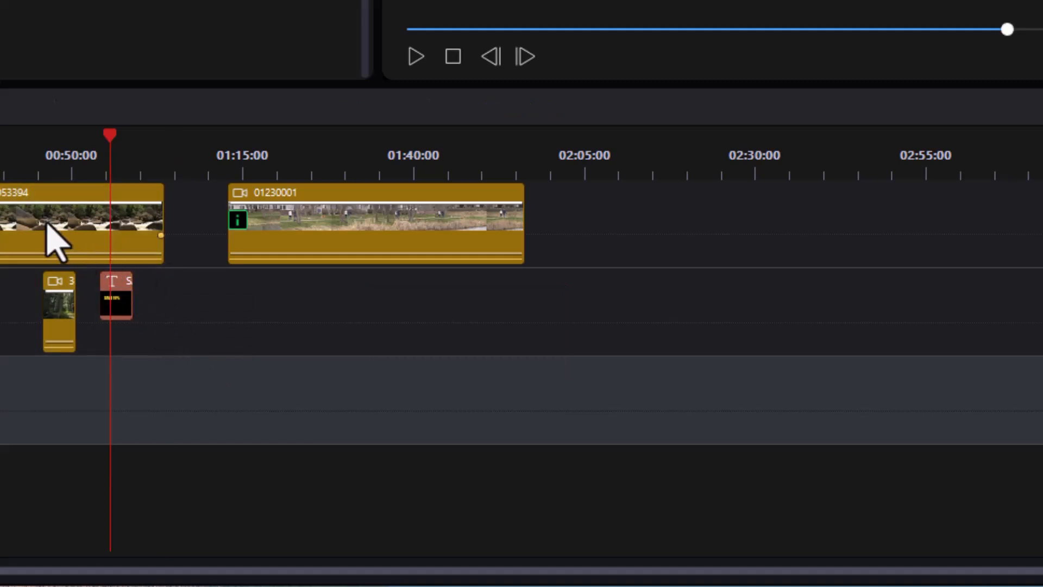
- Move the grouped 5053394 clip, forest clip and title past the 01230001 clip so the group starts at about 02:07
drag(54, 245, 783, 233)
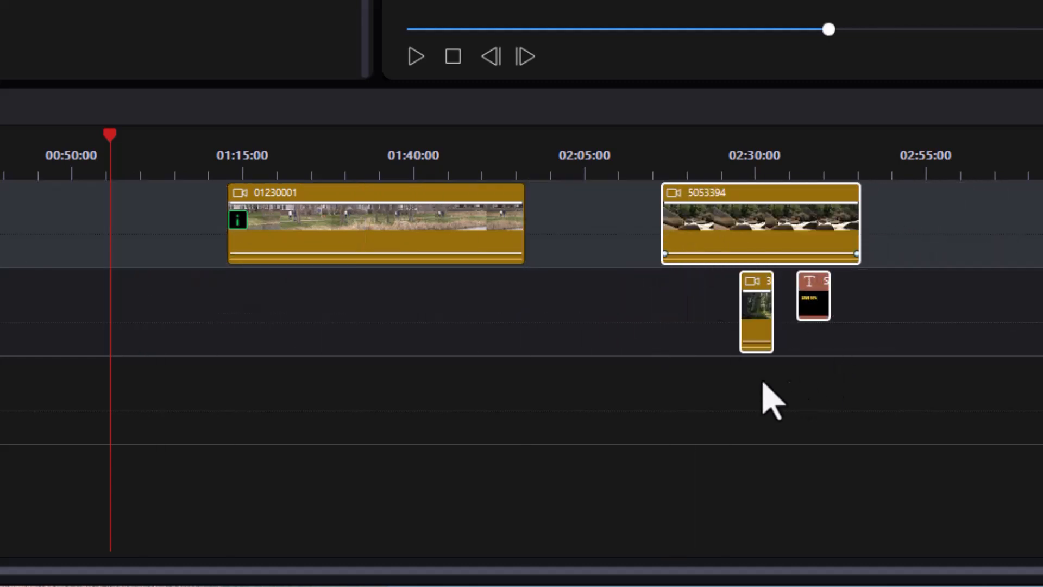
right_click(733, 250)
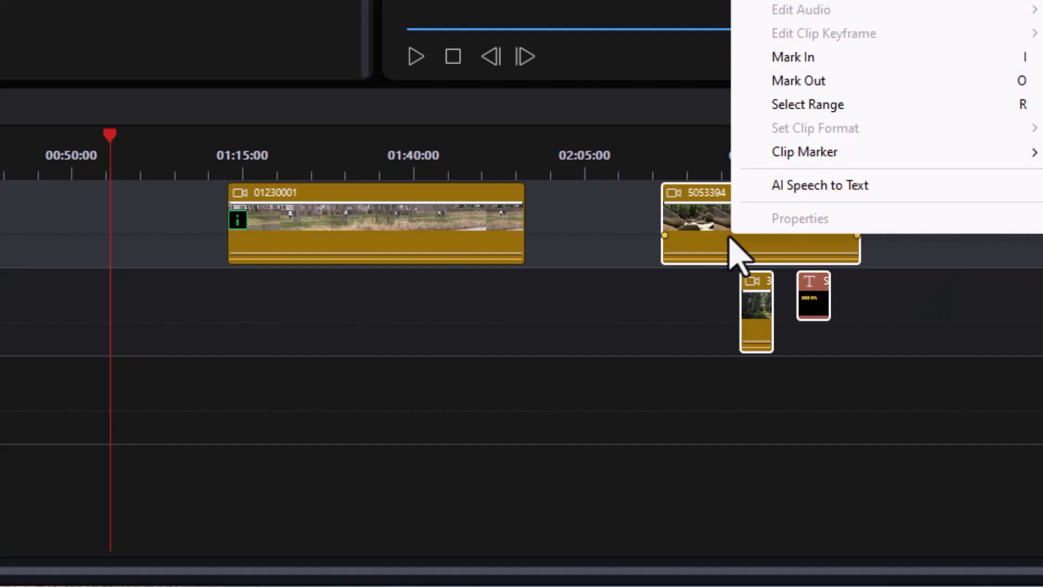
click(692, 227)
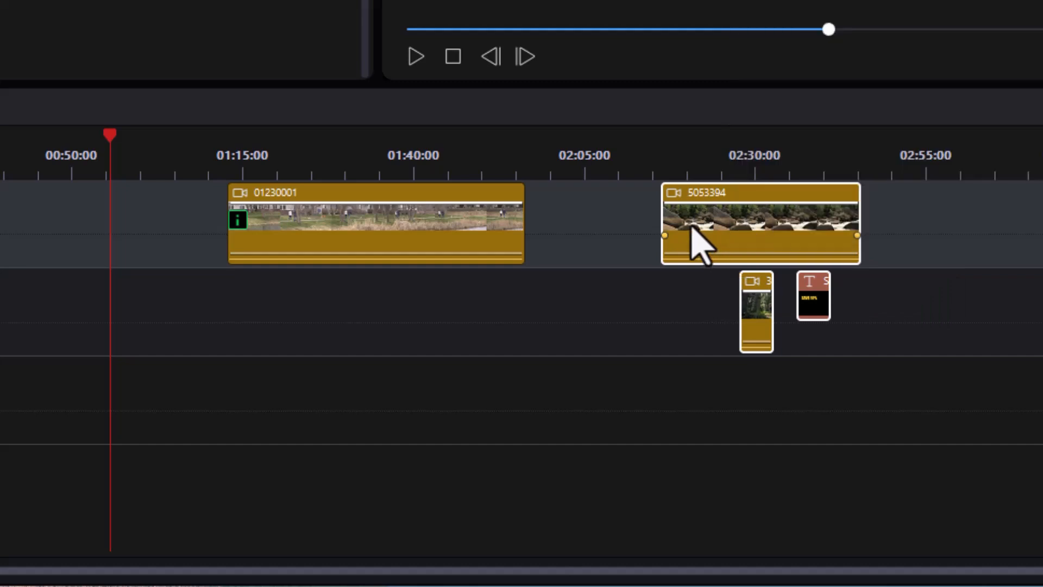
click(756, 309)
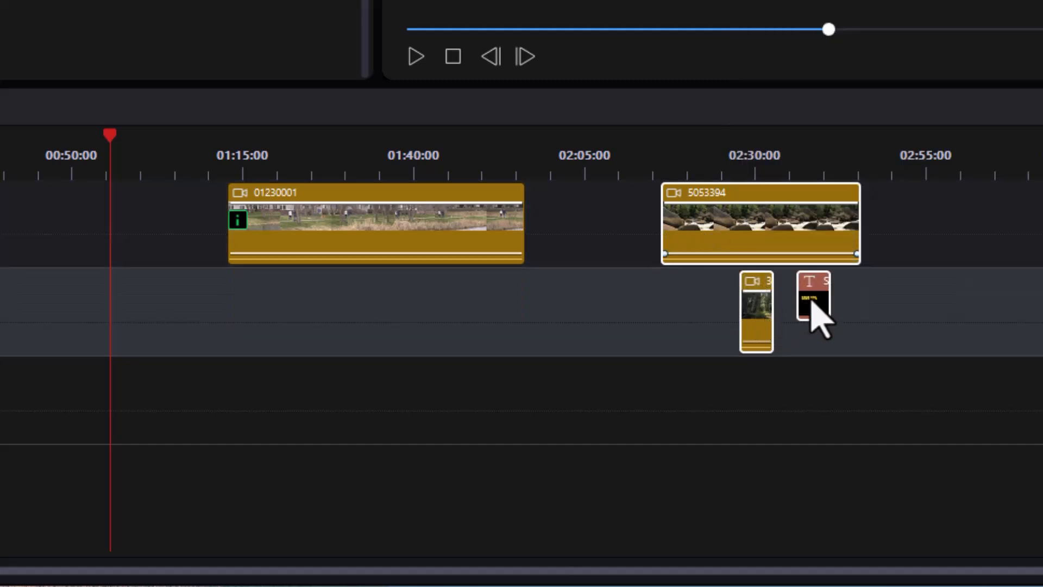
click(758, 218)
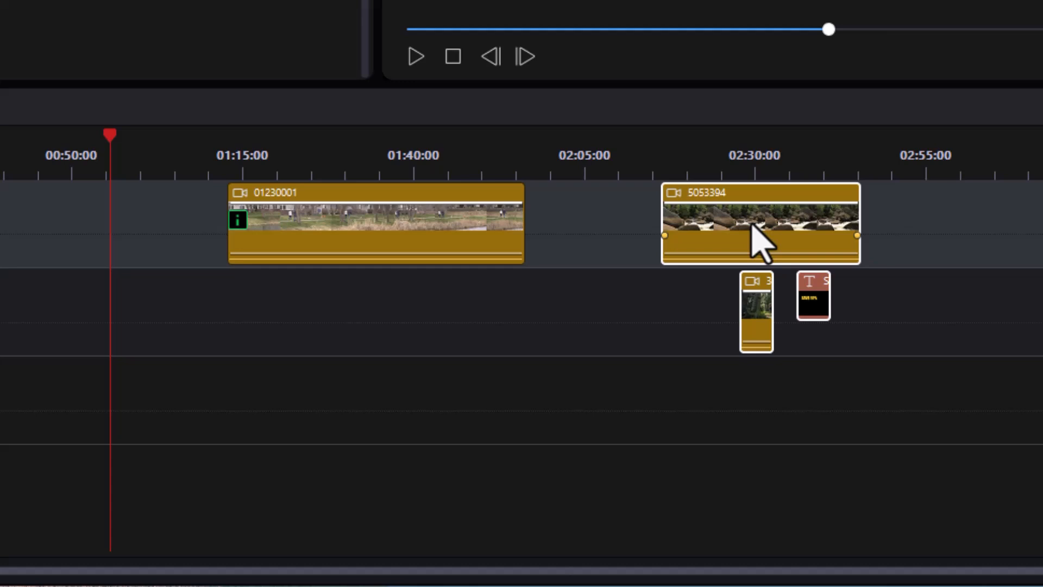
drag(766, 238, 759, 262)
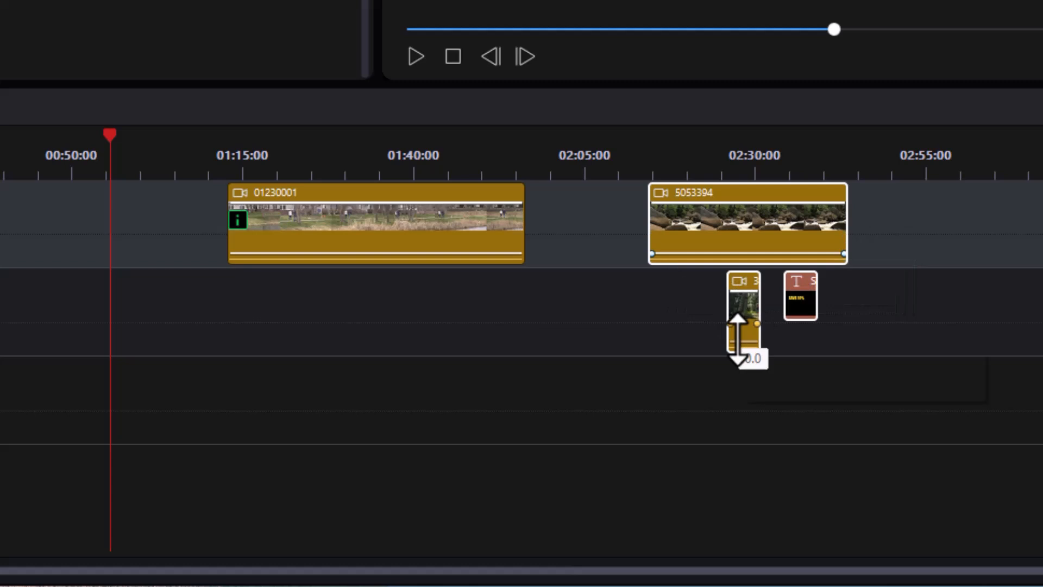
drag(756, 236, 698, 242)
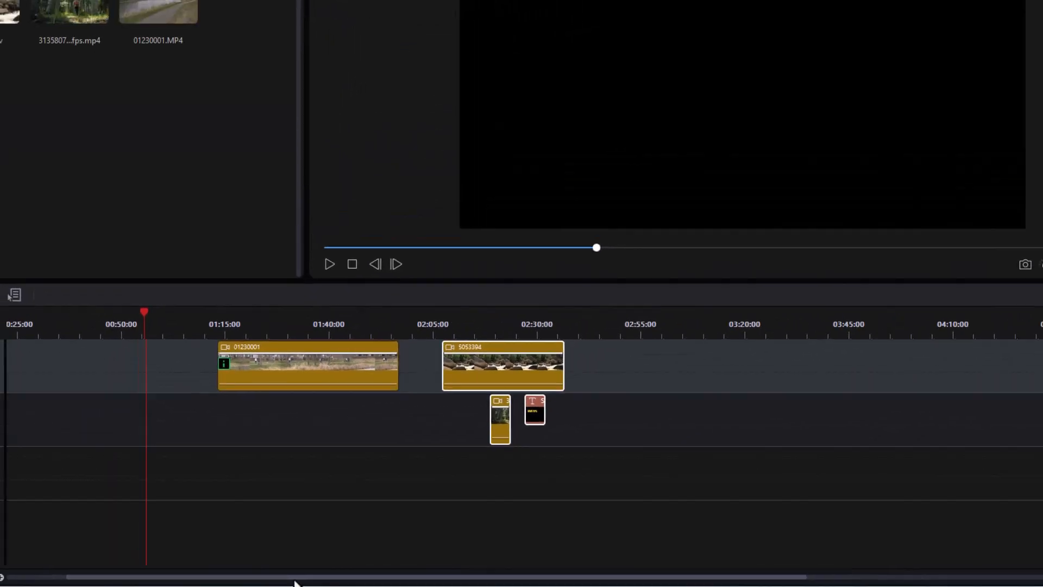
- Play the classroomzoom clip at the start of the timeline from about 11 seconds into its title section
drag(350, 581, 0, 576)
click(55, 360)
click(58, 335)
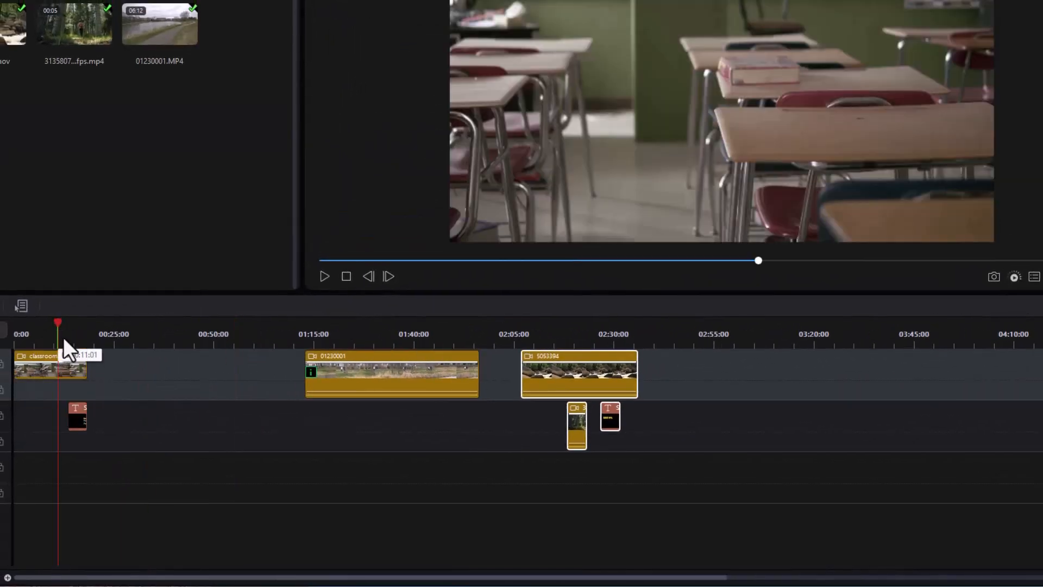
click(325, 276)
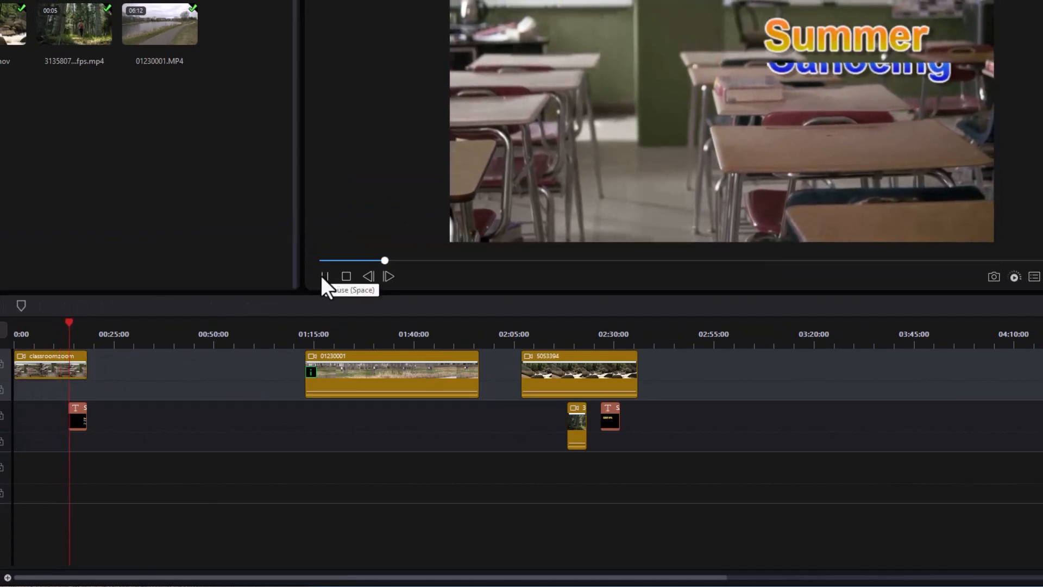
key(space)
- Group the classroomzoom clip with its title and move the group past the 5053394 clip to about 03:01
drag(114, 427, 53, 417)
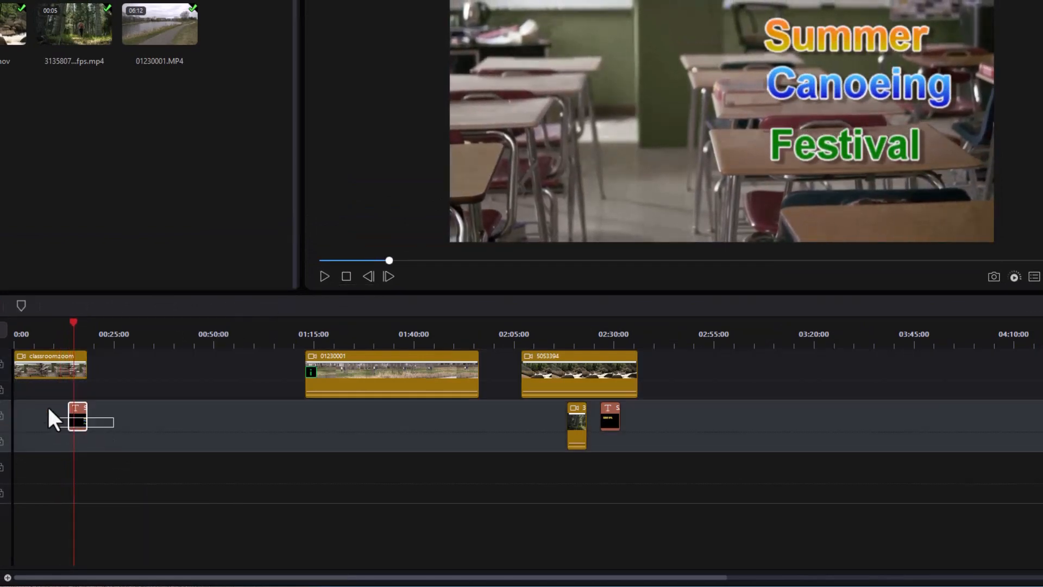
drag(28, 356, 26, 356)
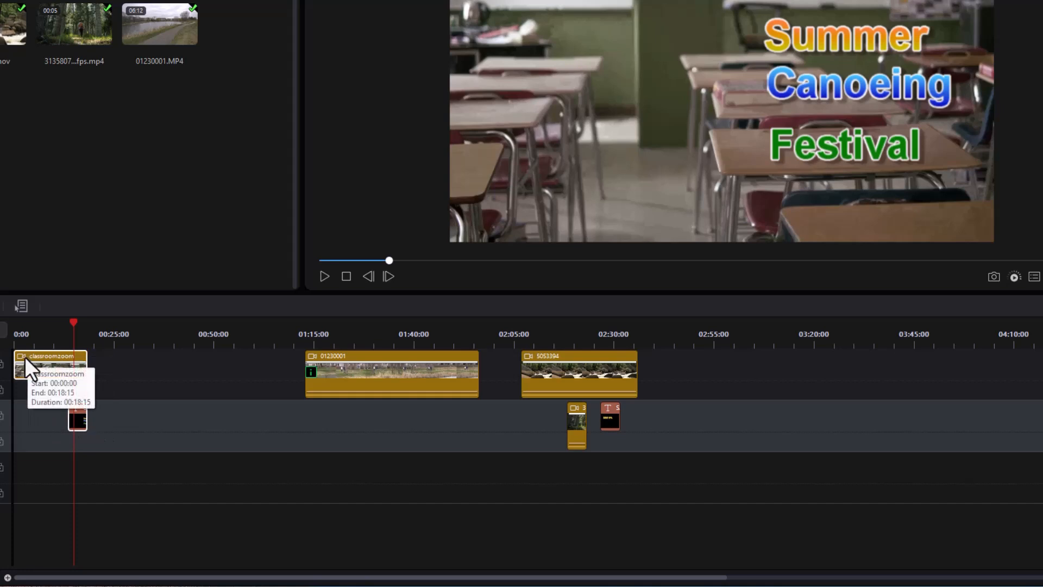
key(x)
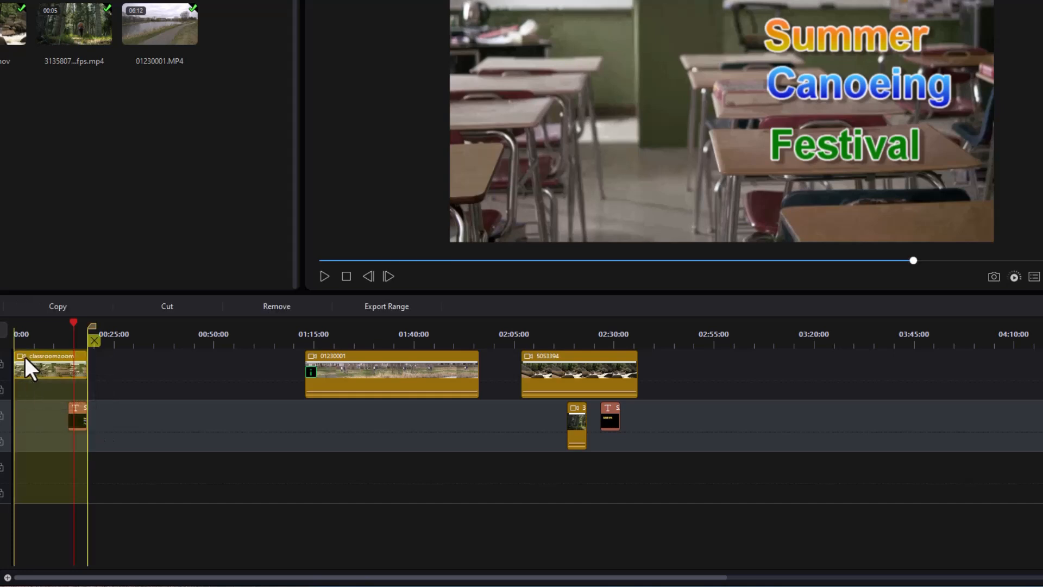
drag(40, 360, 761, 370)
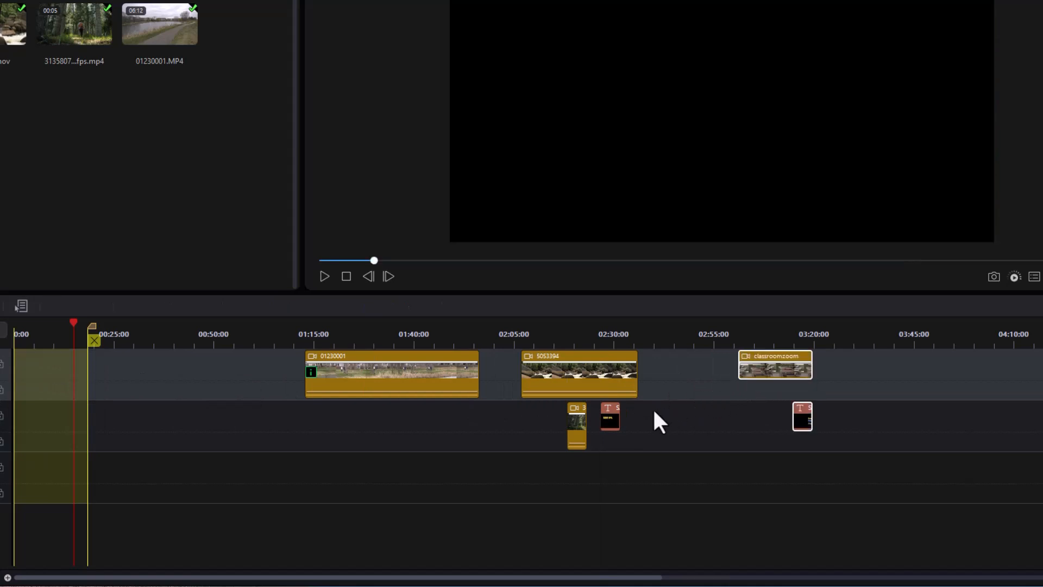
click(194, 376)
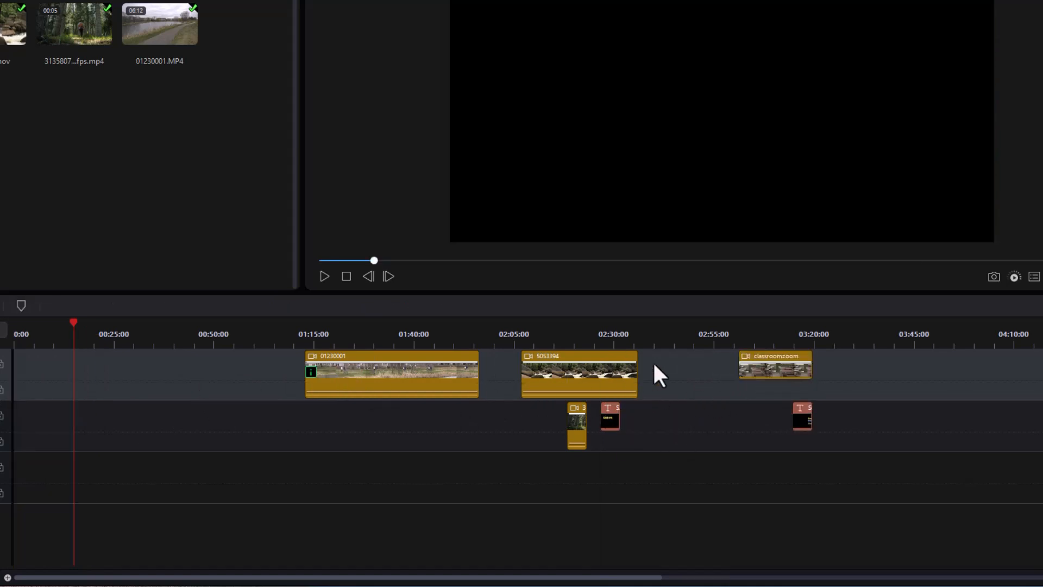
- Ungroup the classroomzoom clip and its title, and clear the range selection around them
click(772, 372)
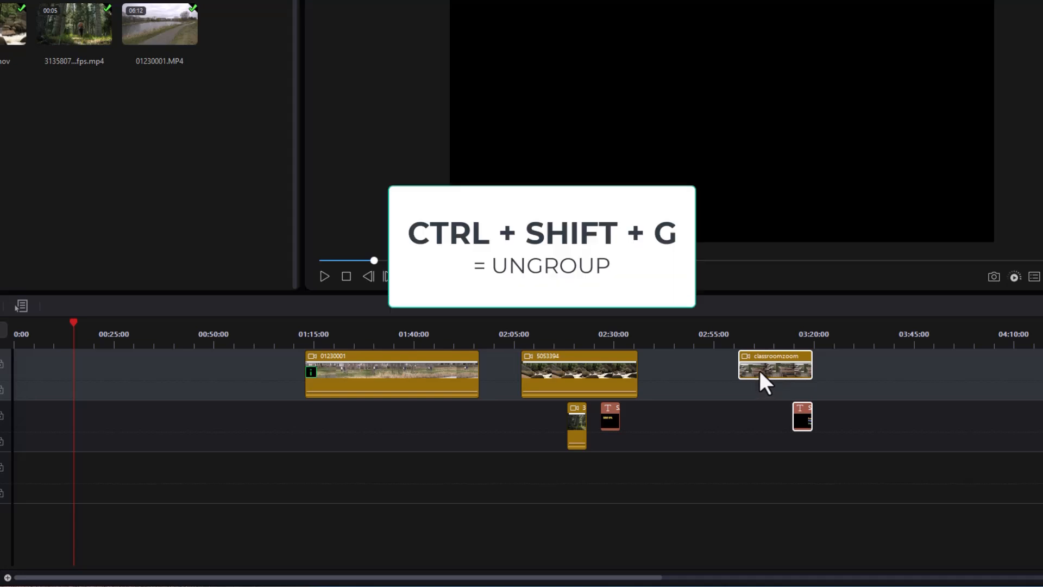
click(759, 368)
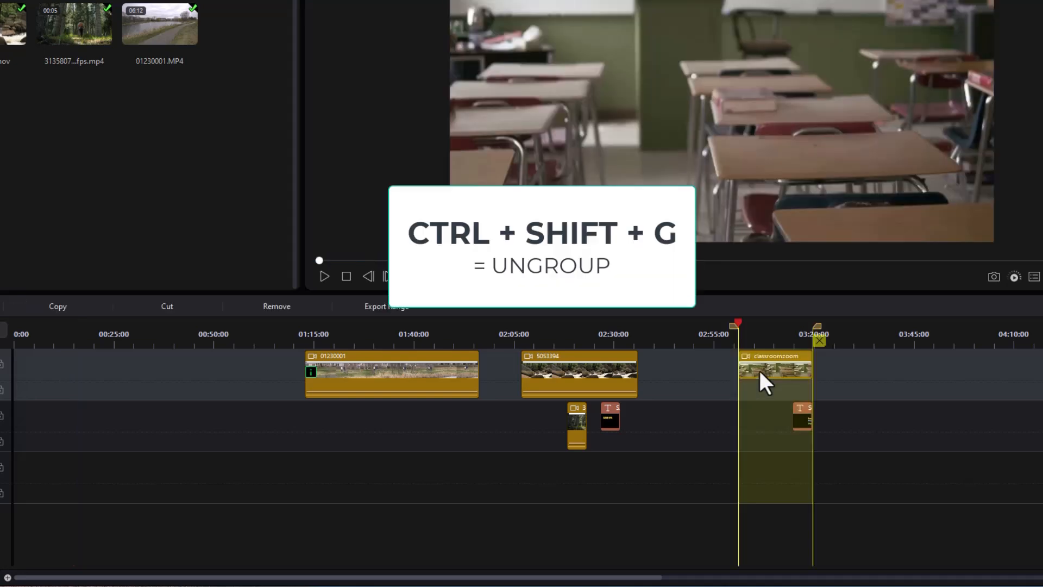
click(858, 407)
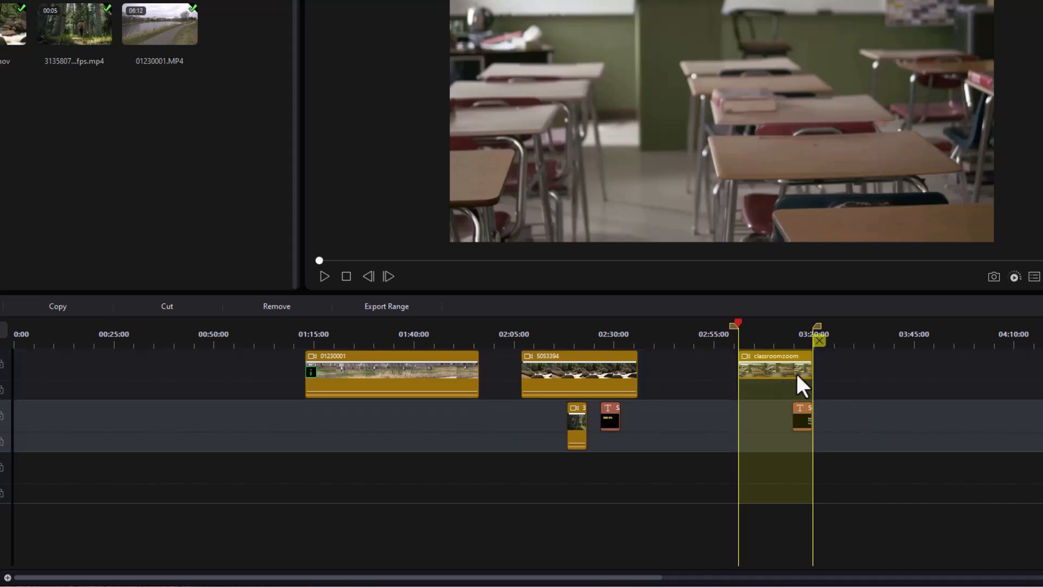
click(875, 370)
- Select the classroomzoom clip together with its title and group them again
click(844, 424)
drag(832, 421, 761, 364)
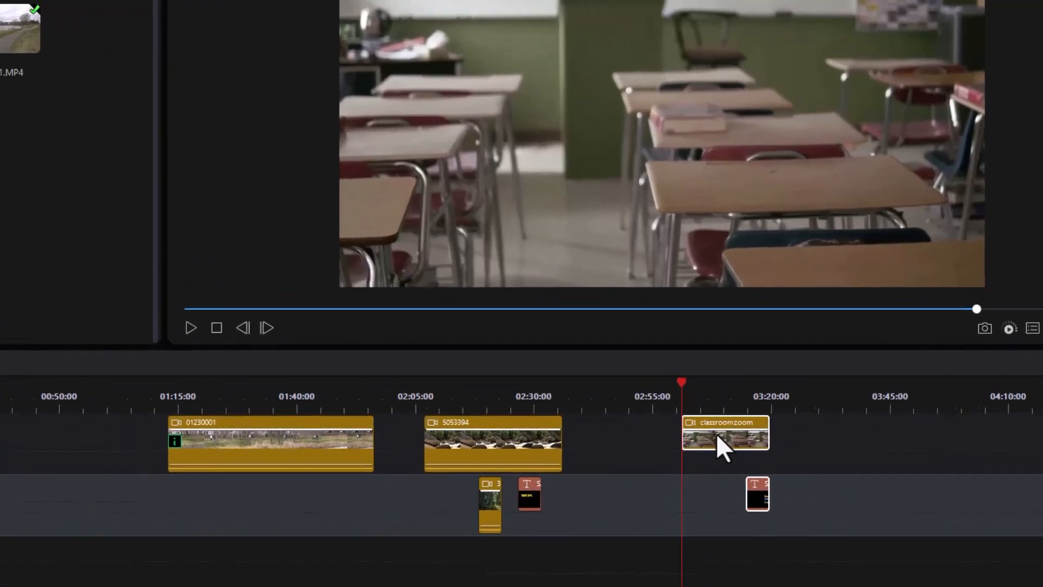
right_click(768, 364)
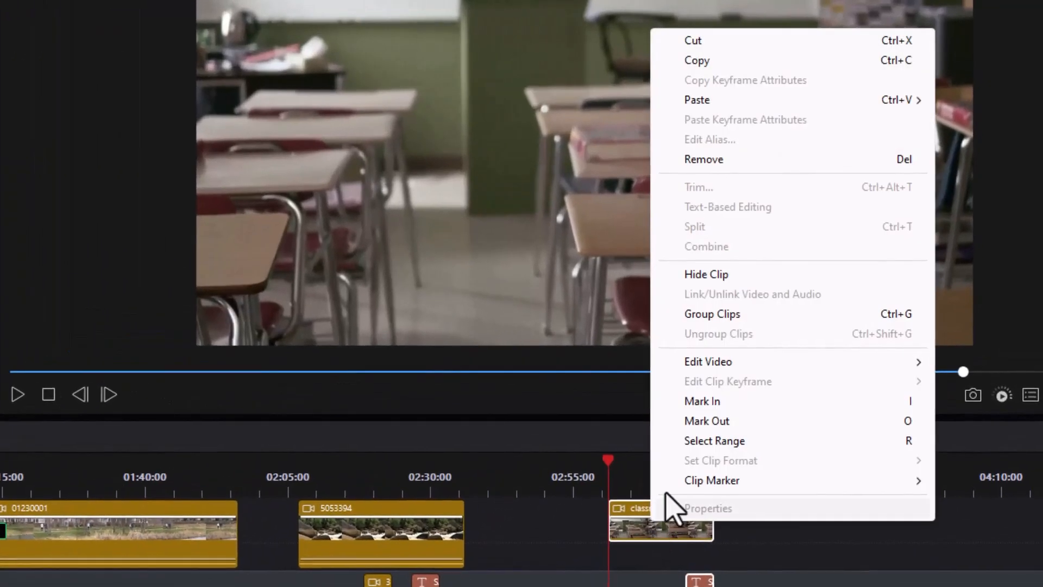
click(725, 314)
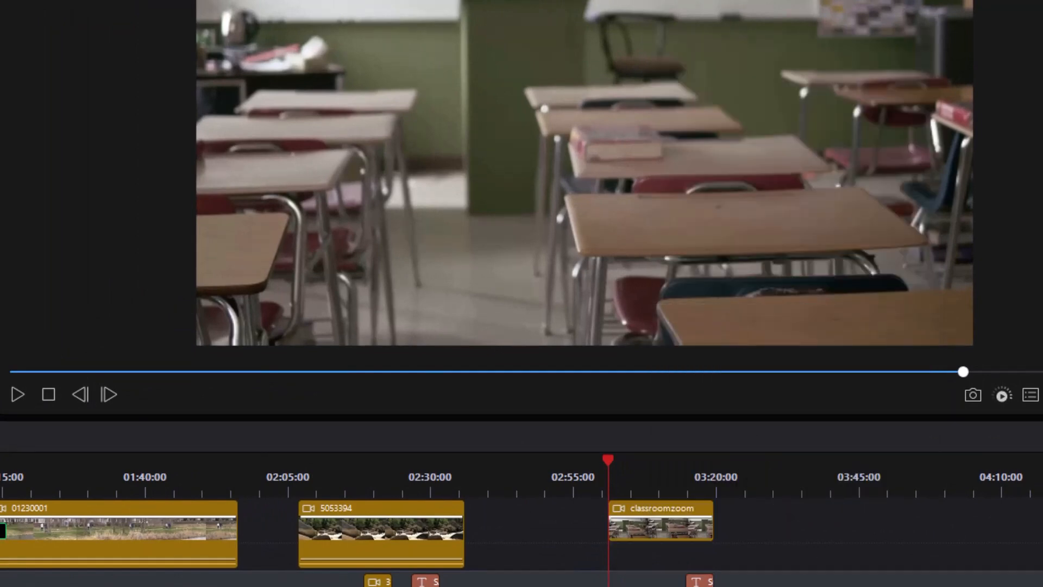
- Select the regrouped classroomzoom clip and title and open their clip options
click(643, 516)
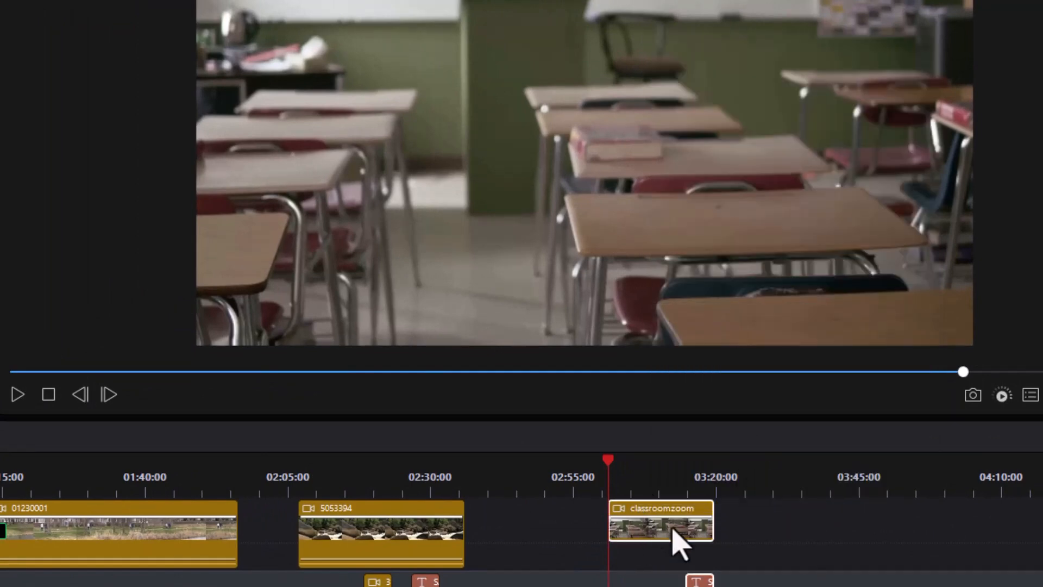
right_click(670, 528)
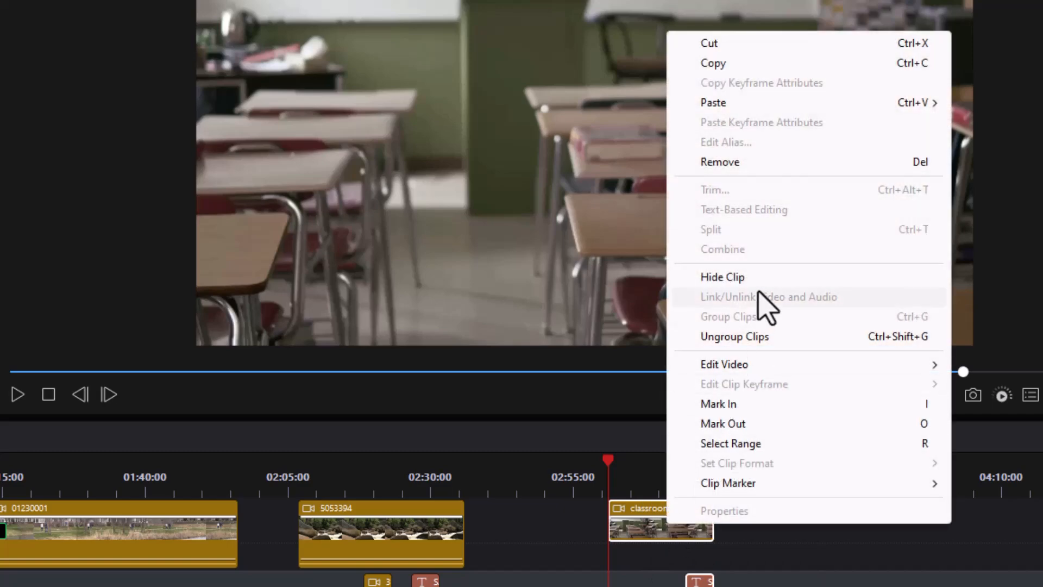